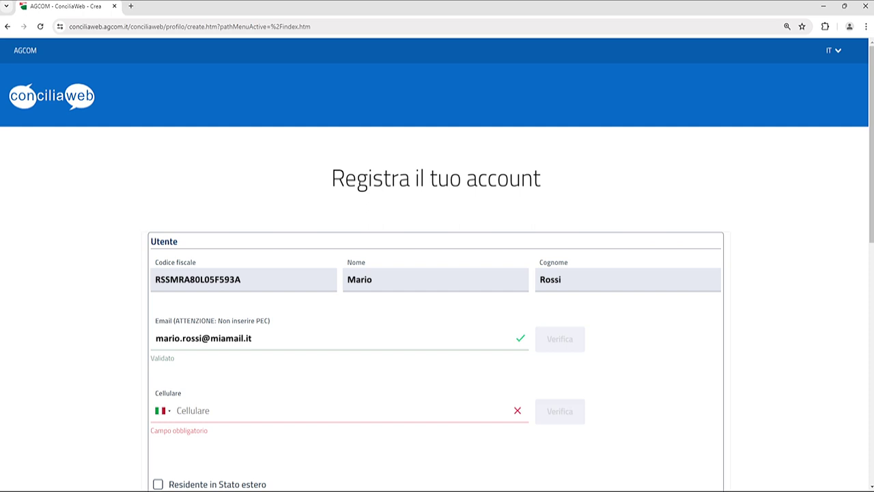
Enter the mobile number and validate it with the received verification code.
scroll(437, 273, down, 1)
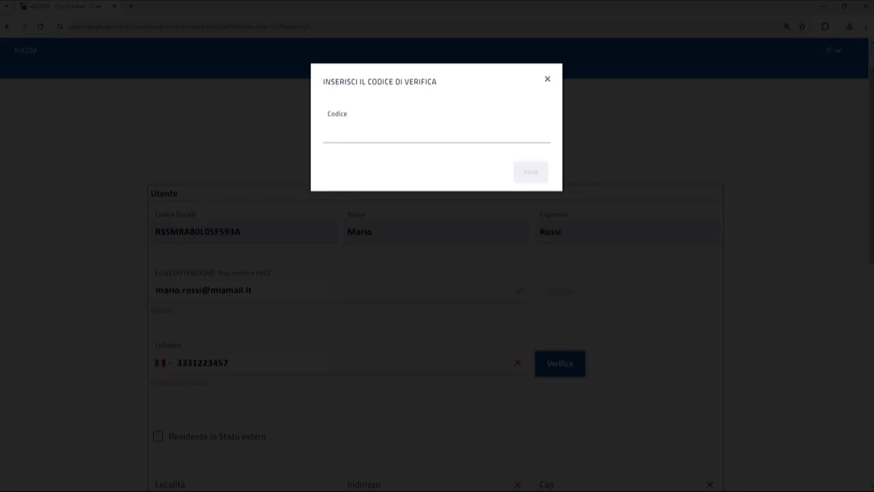
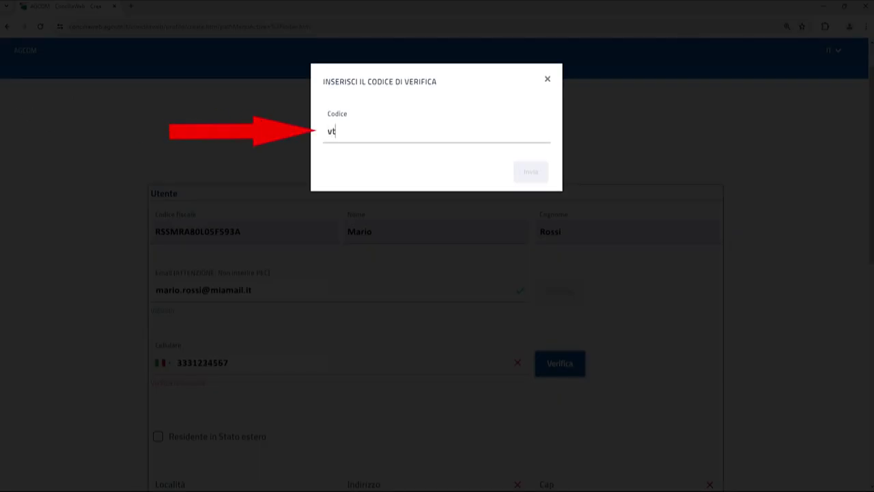
key(Return)
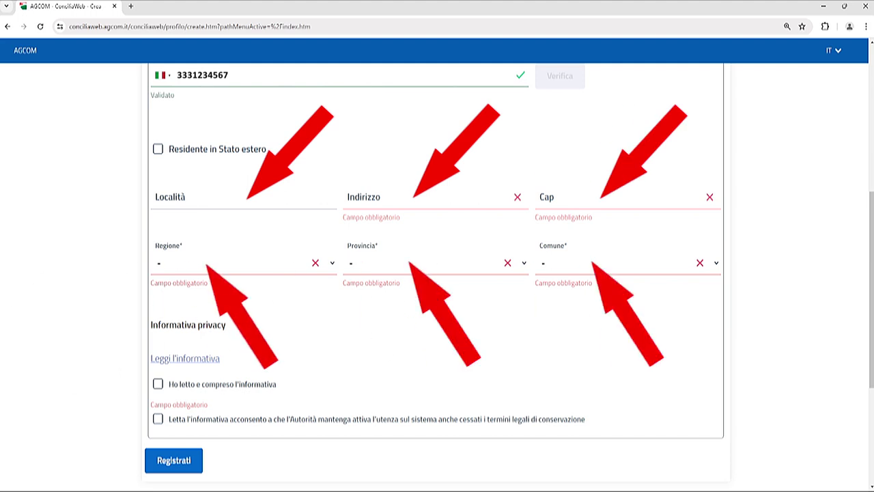
Accept the 'Ho letto e compreso l'informativa' privacy notice.
click(158, 384)
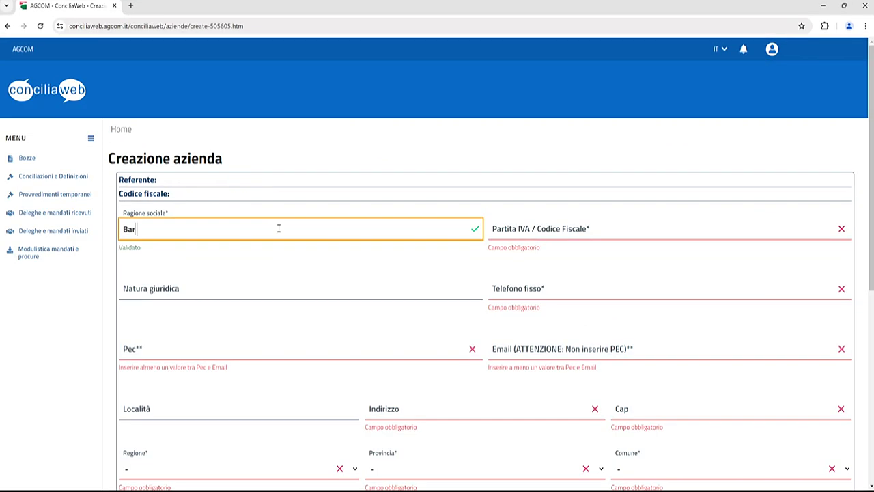
Enter company name Pippo, its VAT number, legal form Società in nome collettivo and landline.
text(Pippo snc)
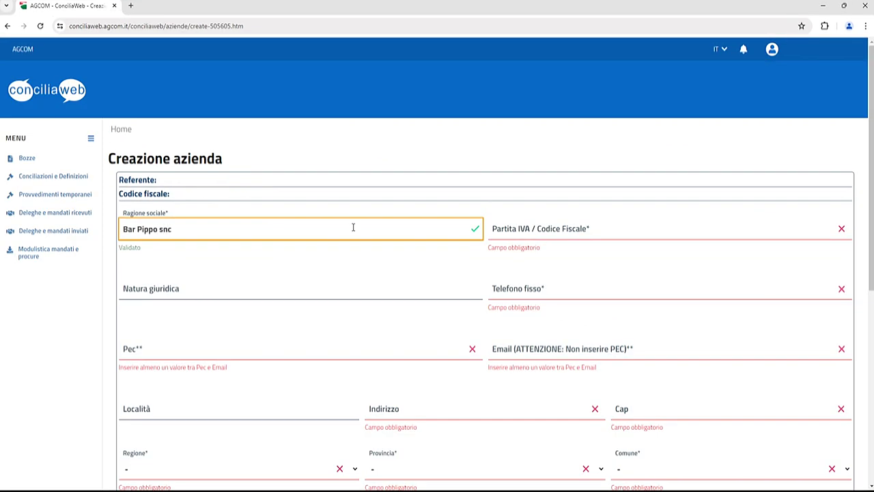
click(572, 229)
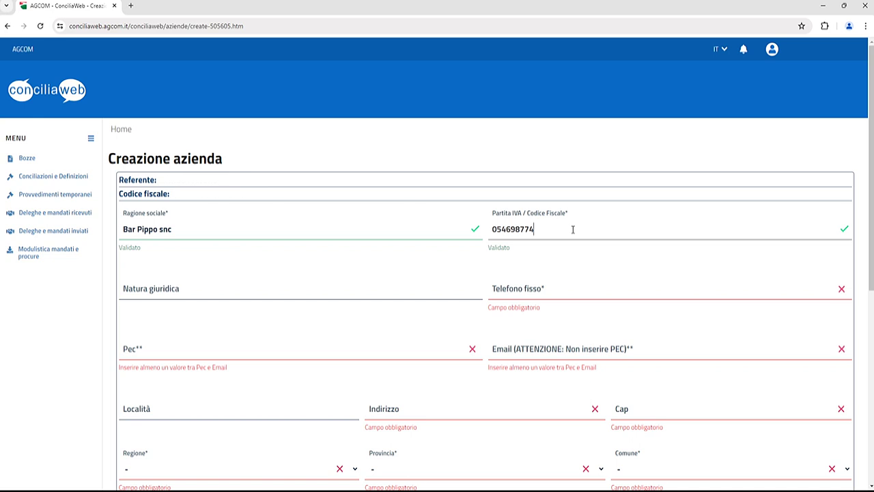
click(257, 281)
text(Società in nome collettivo)
click(581, 286)
Add the company's PEC and ordinary e-mail, town Torino, street address and postal code.
click(231, 347)
click(664, 348)
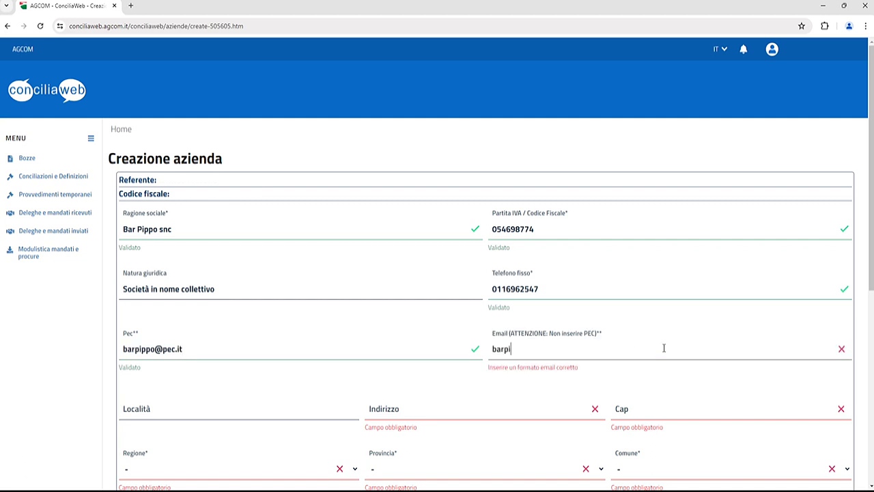
click(285, 407)
text(Torino)
click(429, 410)
click(711, 403)
text(10100)
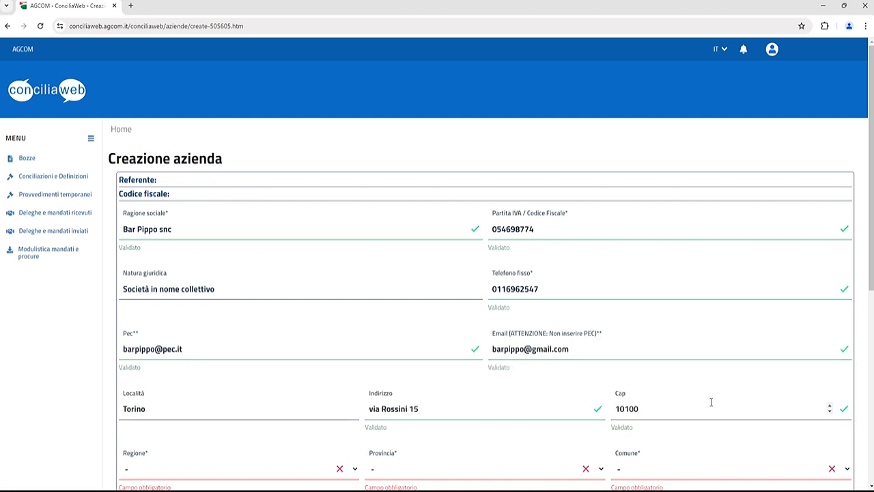
scroll(398, 402, down, 1)
scroll(398, 401, down, 4)
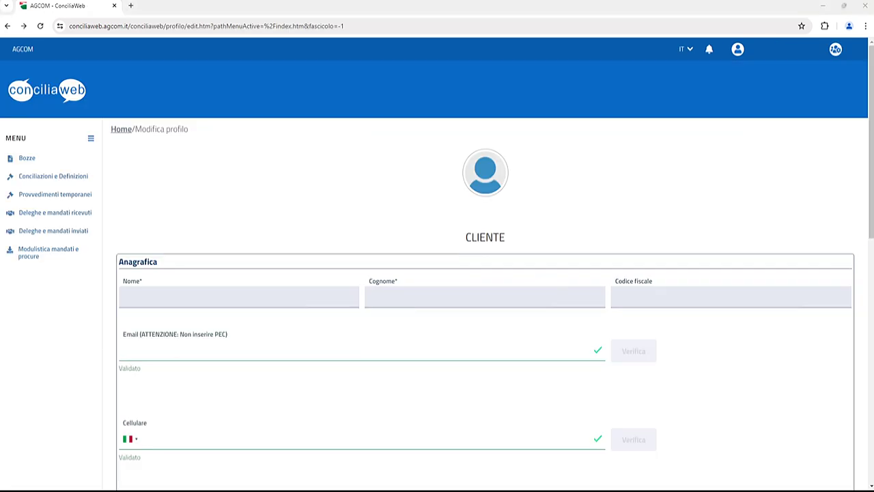
Log out, sign back in with SPID PosteID giving consent, and start a new UG conciliation.
click(738, 49)
click(730, 114)
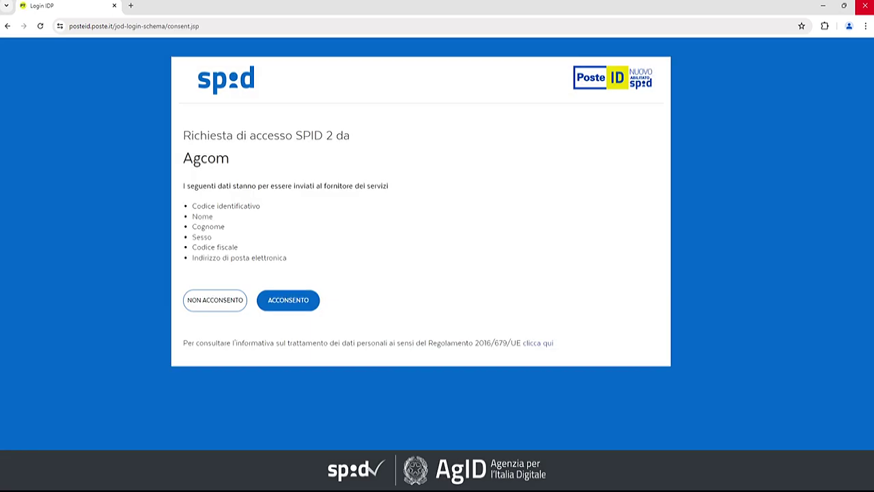
click(276, 306)
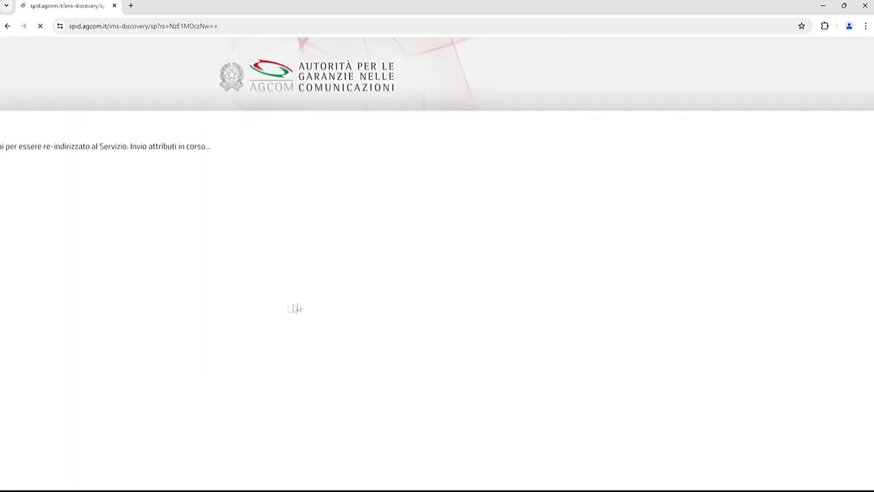
click(163, 289)
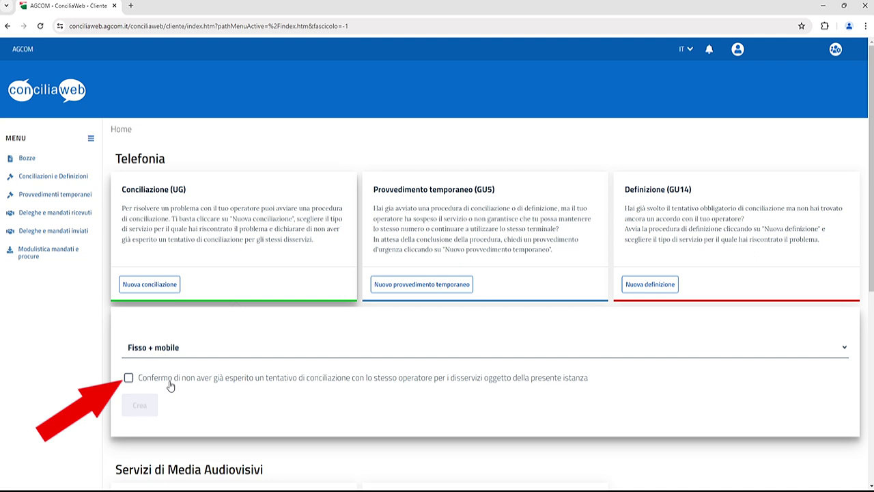
Confirm no earlier conciliation, create the UG form and add a Contestazione fatture disservice.
click(170, 386)
click(139, 407)
click(151, 325)
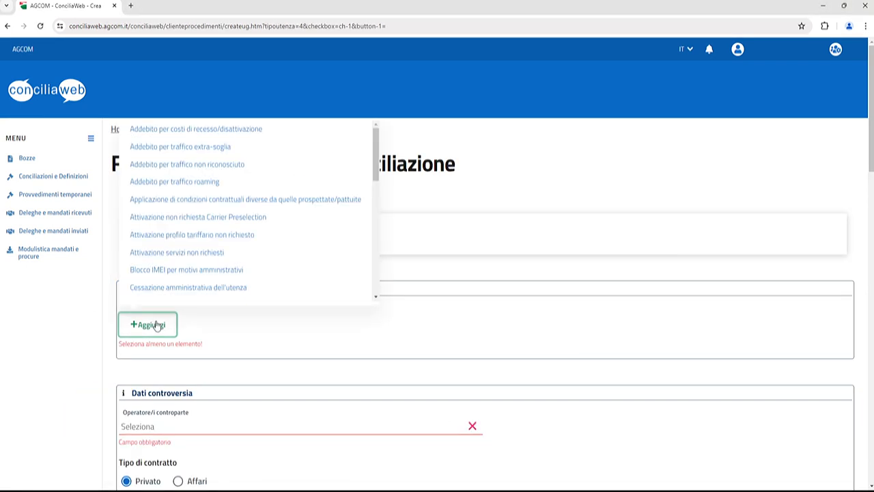
drag(376, 169, 377, 207)
click(171, 199)
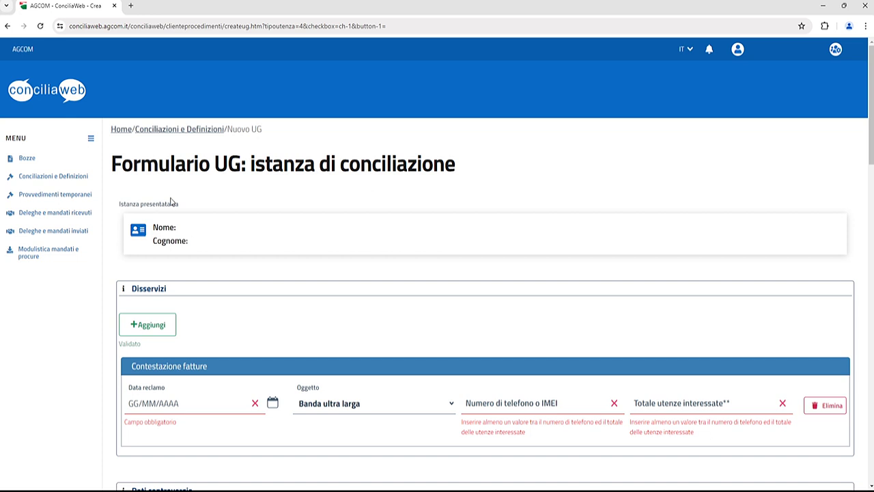
Set complaint date 15/04/2024, subject Voce + Dati, the disputed number and one affected line.
click(211, 406)
text(15)
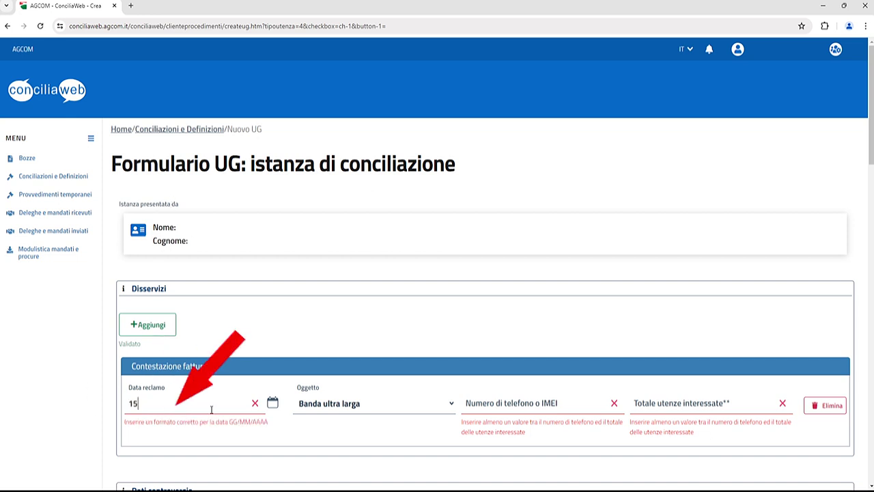
text(/04/2024)
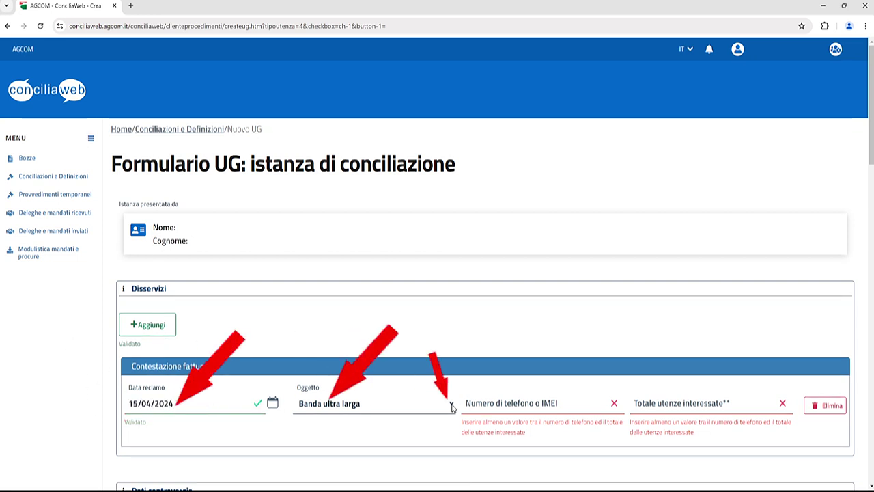
click(452, 407)
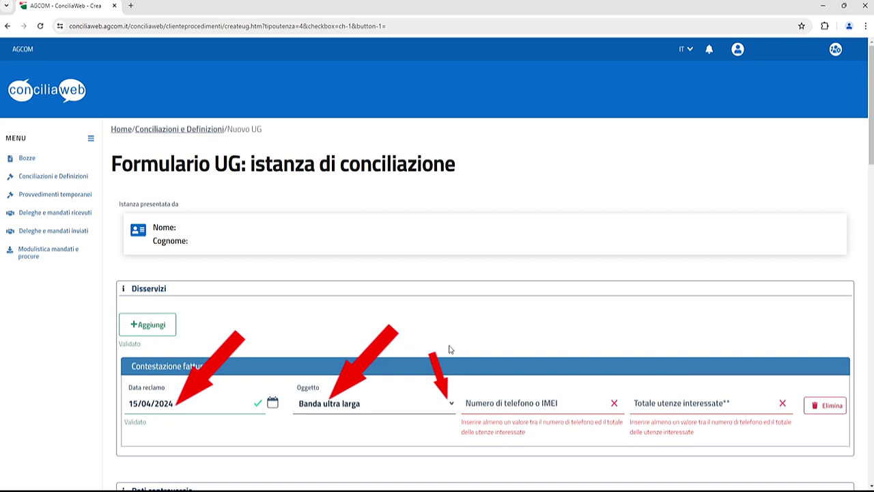
click(538, 388)
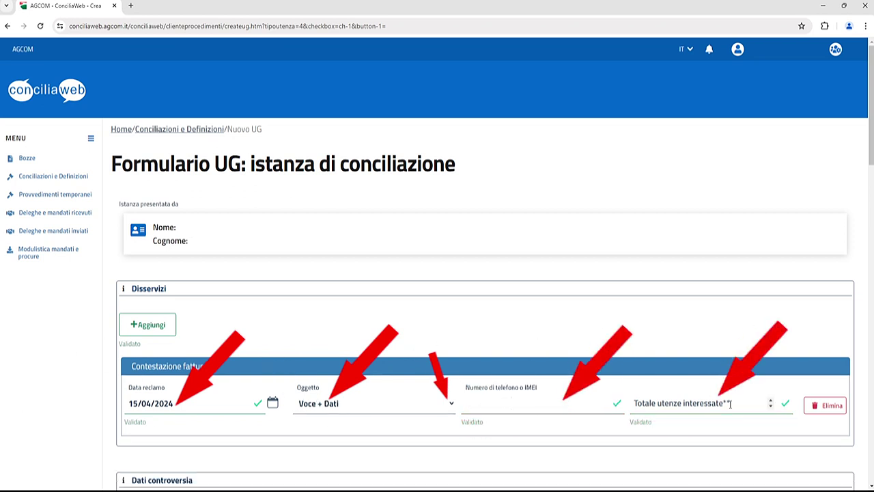
click(771, 403)
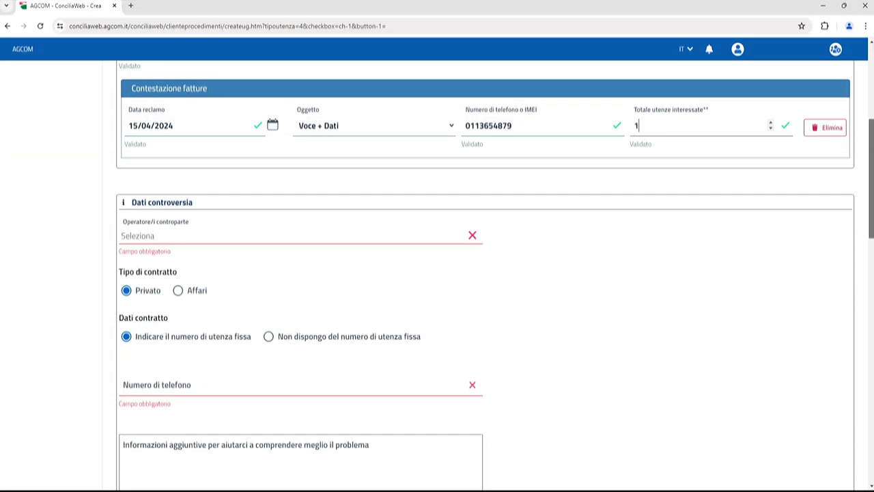
Choose Vodafone Italia SpA as the counterparty operator.
click(301, 236)
drag(478, 272, 480, 321)
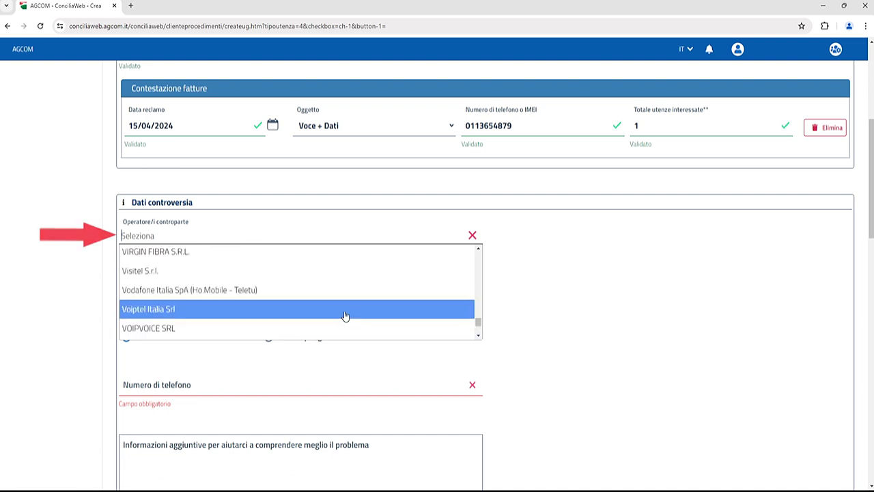
click(213, 290)
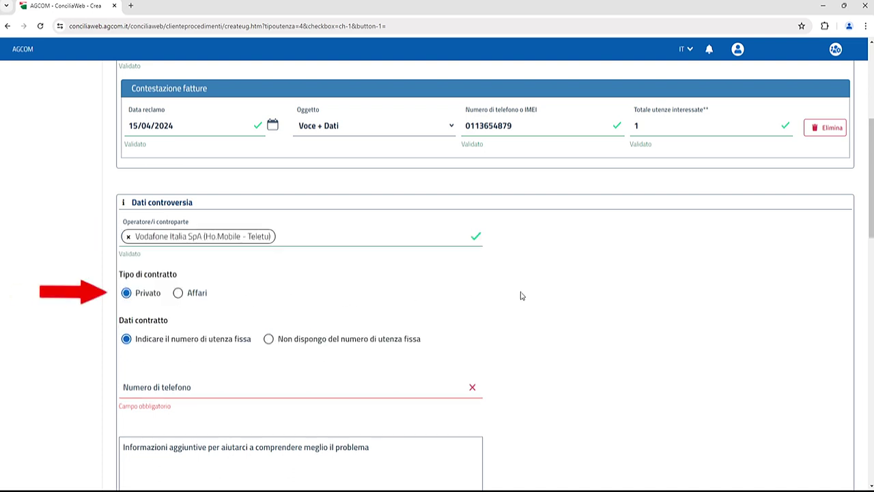
Enter the fixed-line number and describe the problem in Informazioni aggiuntive.
click(336, 383)
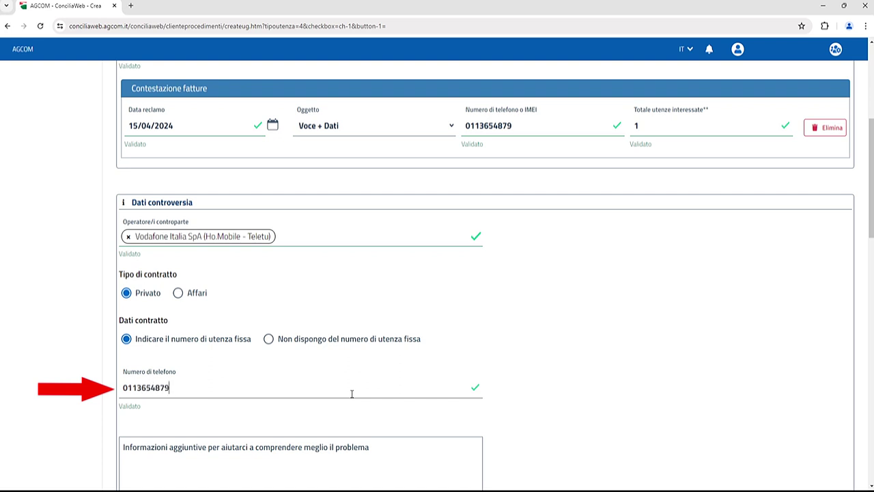
key(Tab)
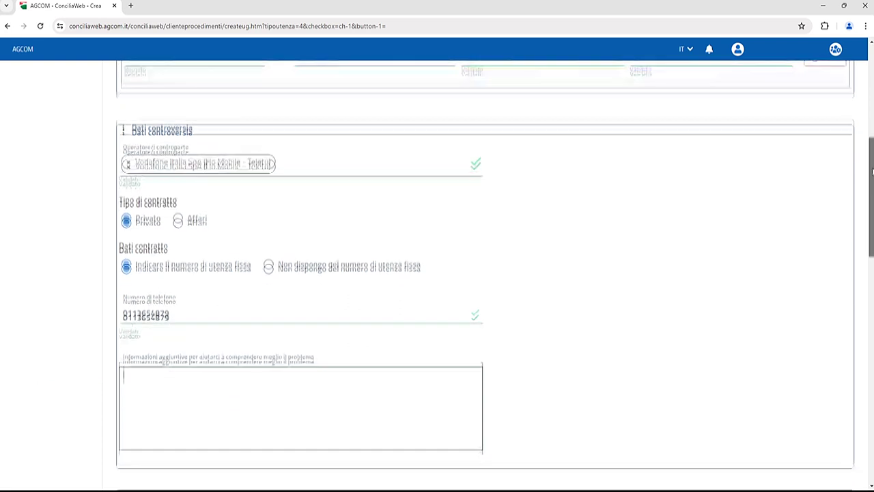
text(Descrivere la problematica oggetto della contestazione)
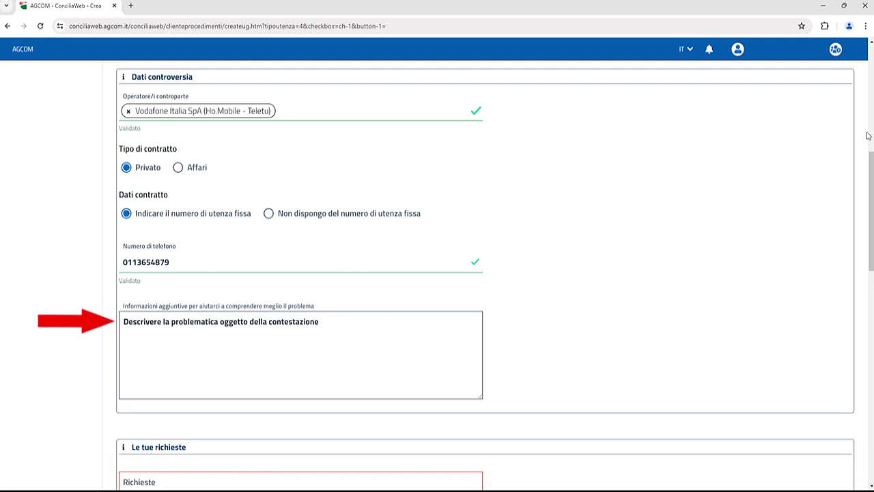
scroll(871, 225, down, 3)
Fill in the Richieste text and request a €500 refund.
click(346, 257)
text(Formul)
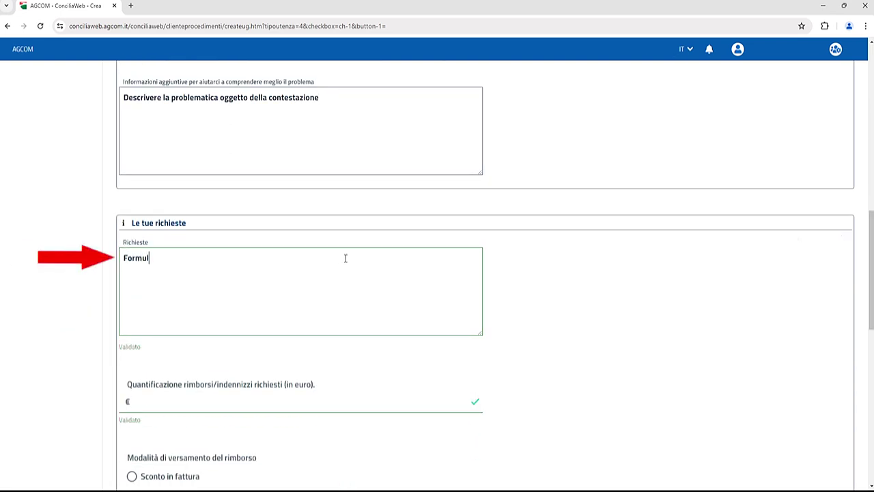
text(are quello che si richiede)
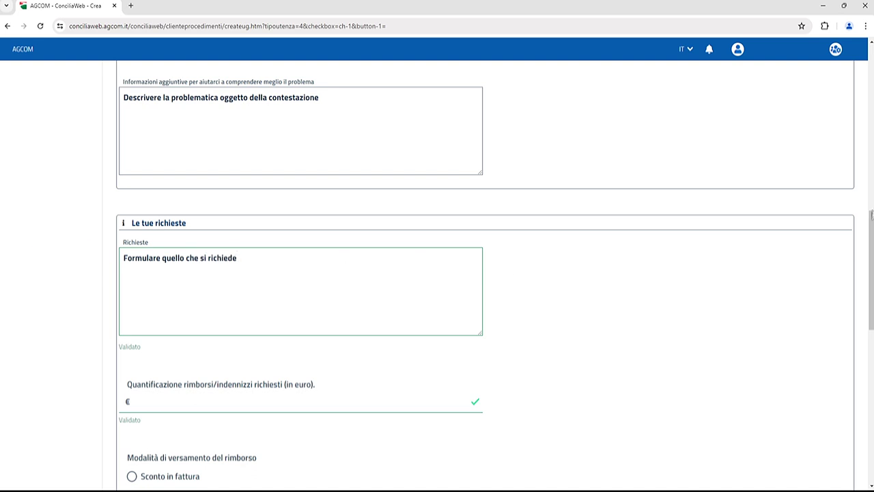
scroll(872, 248, down, 2)
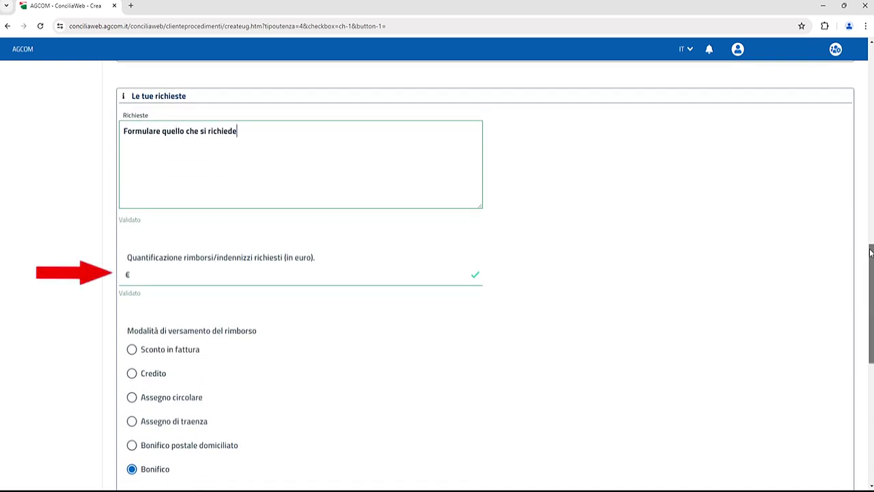
click(316, 273)
text(500)
scroll(872, 298, down, 3)
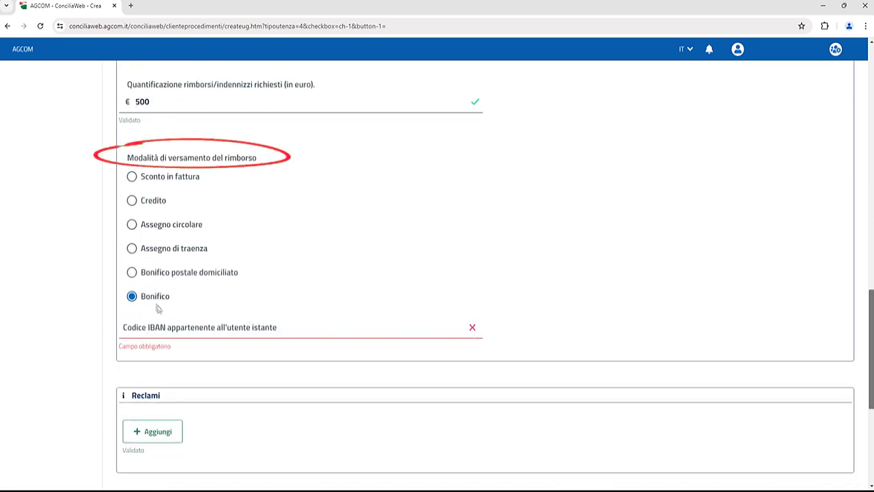
Enter the refund IBAN, add a call-centre complaint, and open the attachments dialog.
click(223, 329)
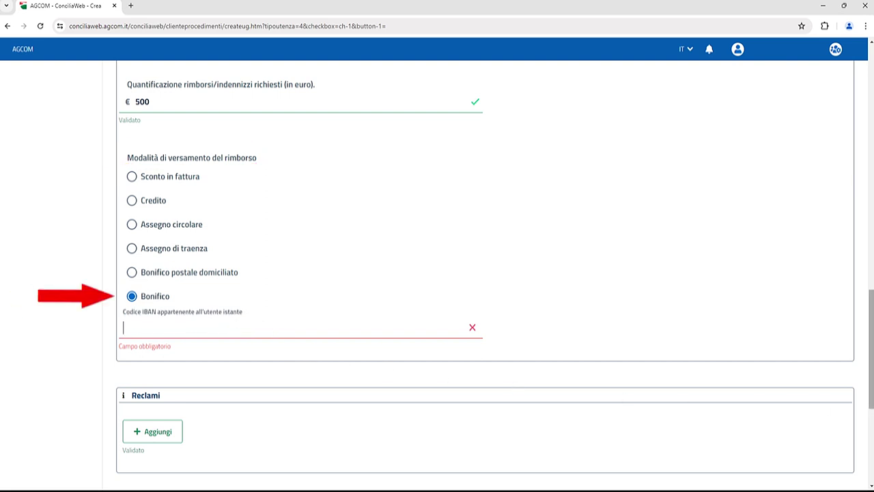
text(IT55555555555)
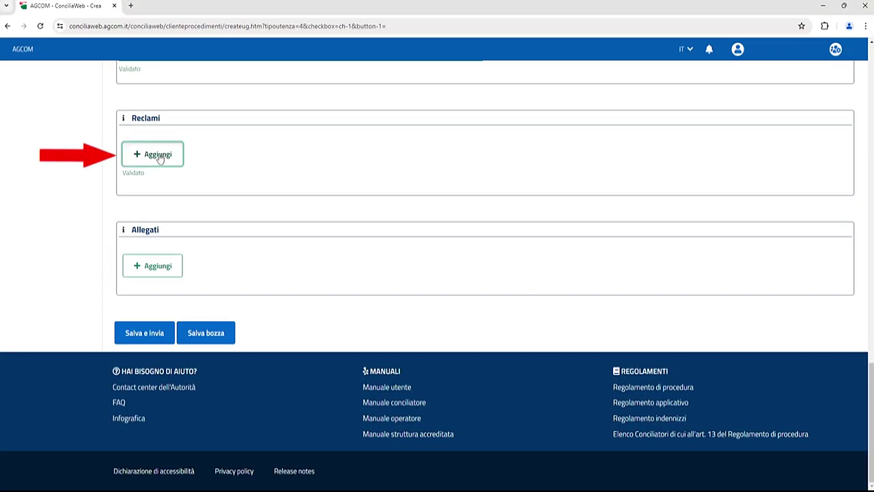
click(158, 155)
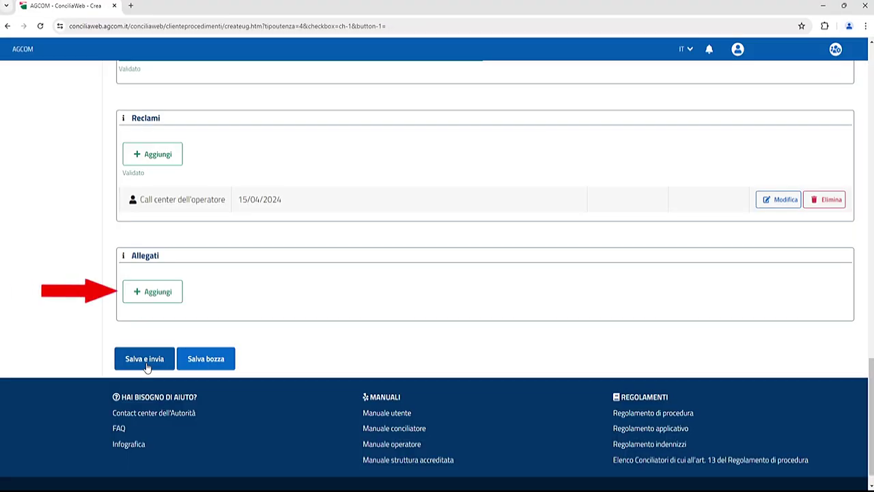
click(156, 291)
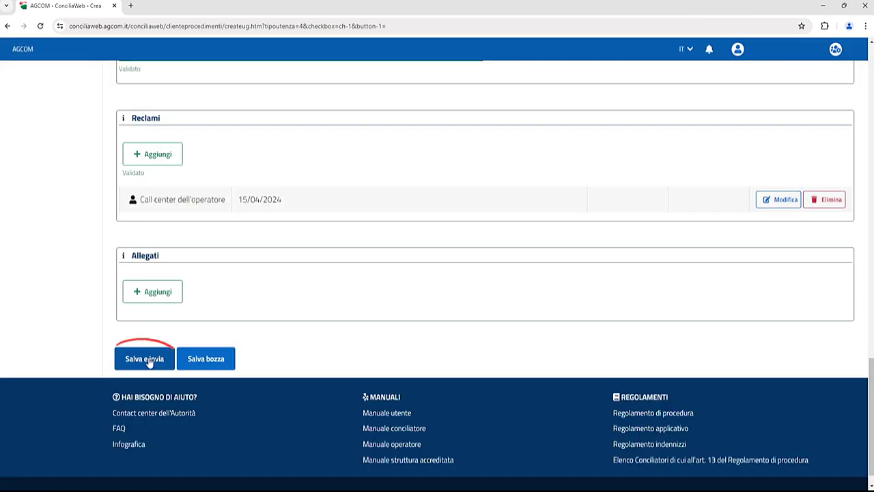
Submit the personal request with 'Salva e invia' and sign it using the OTP.
click(149, 361)
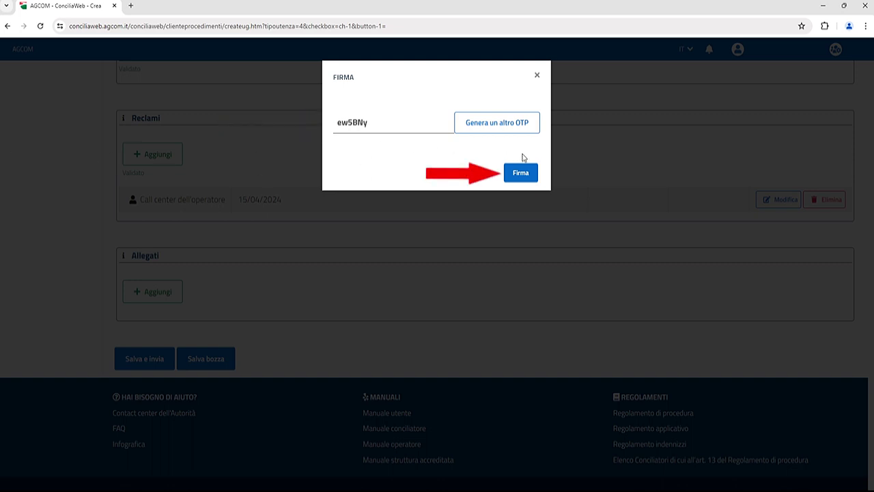
click(521, 175)
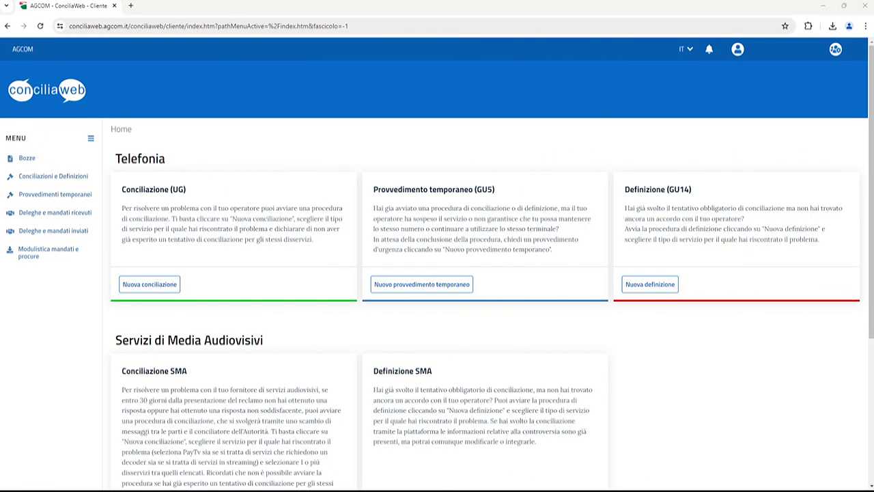
Switch to the Bar Pippo snc profile and create a new UG conciliation form.
click(835, 49)
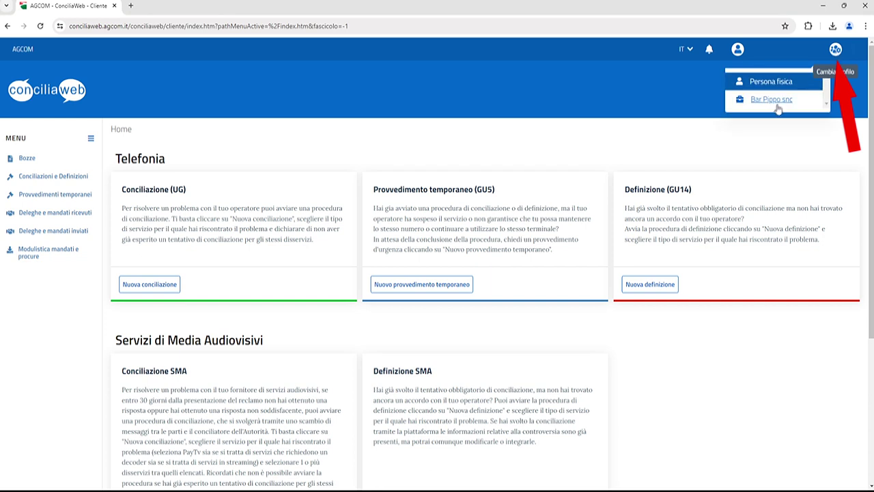
click(772, 100)
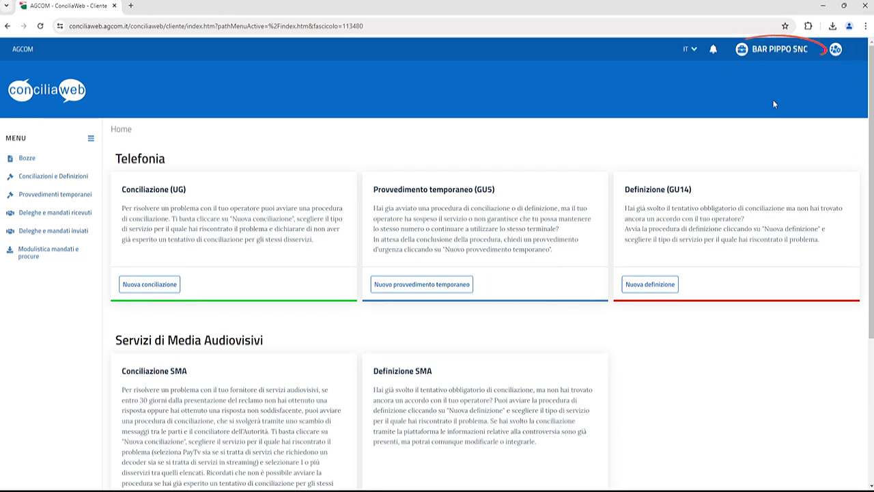
click(163, 285)
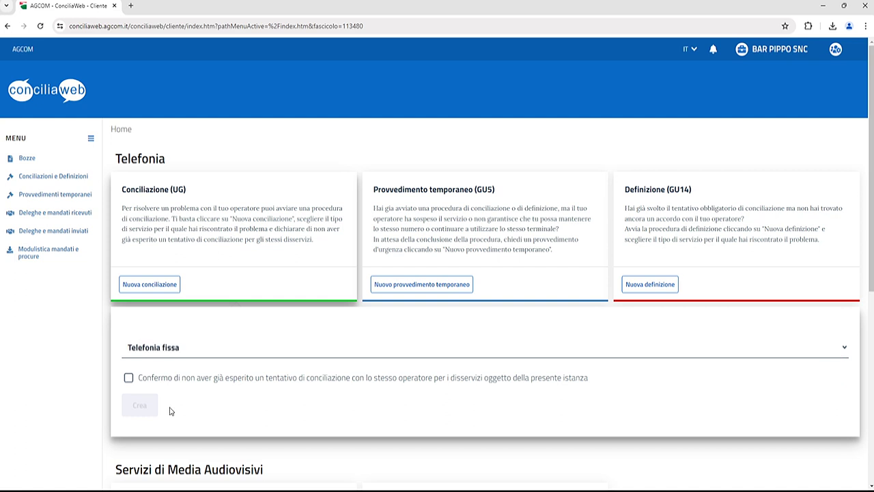
click(172, 380)
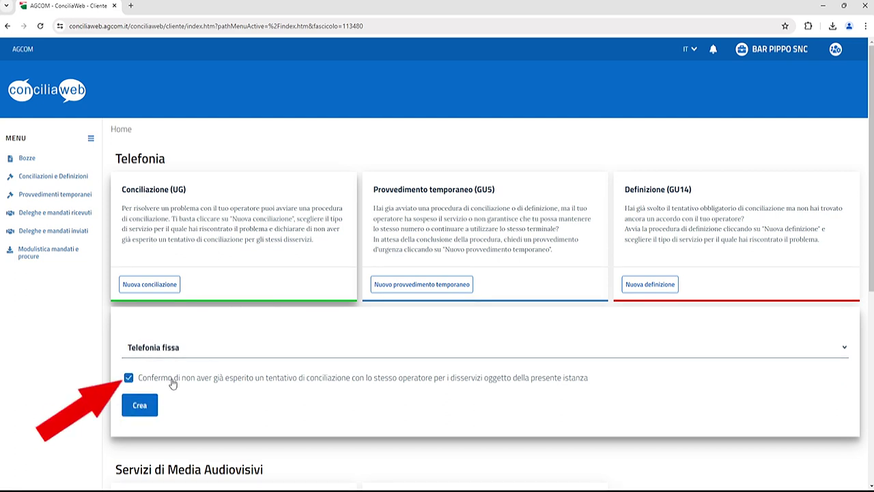
click(142, 407)
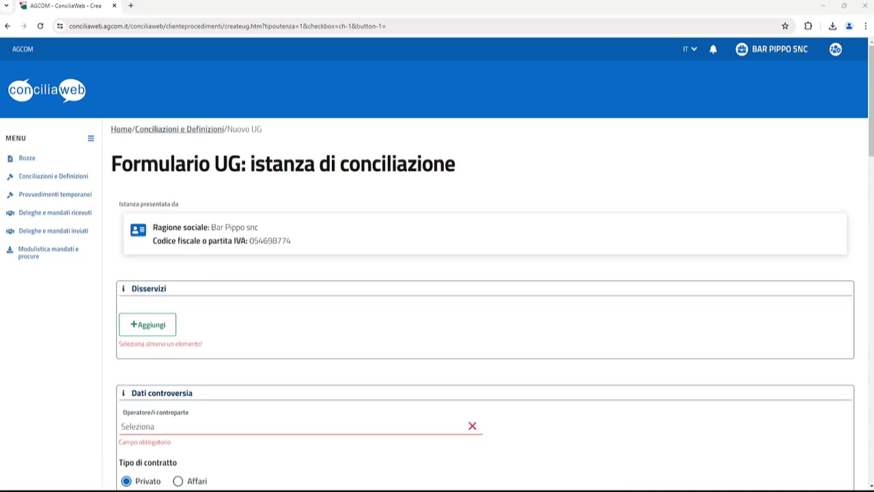
Add an unresolved technical line interruption since 10/04/2024, Voce + Dati, with one affected line.
click(148, 324)
scroll(377, 169, down, 2)
drag(378, 170, 374, 196)
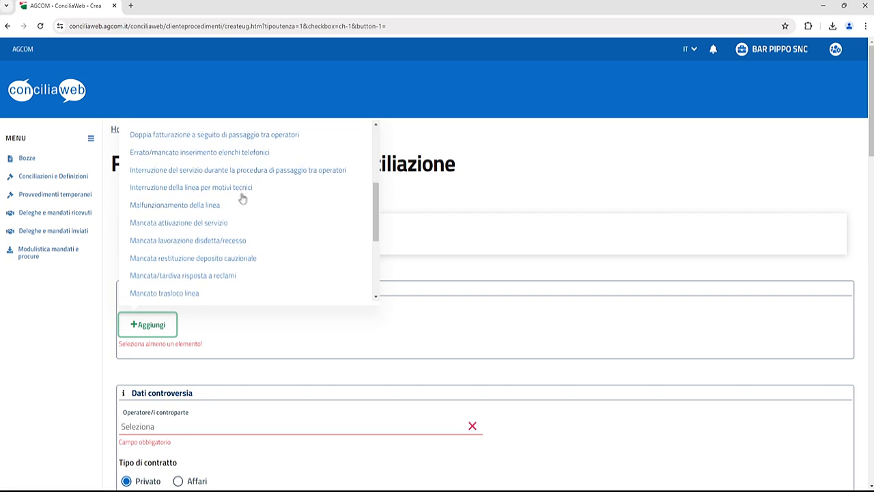
click(217, 190)
text(10/04/2024)
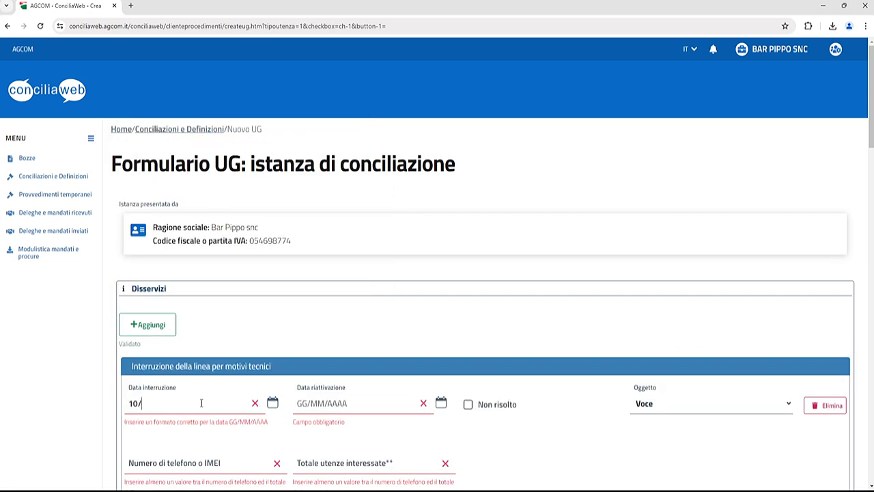
click(400, 402)
click(471, 404)
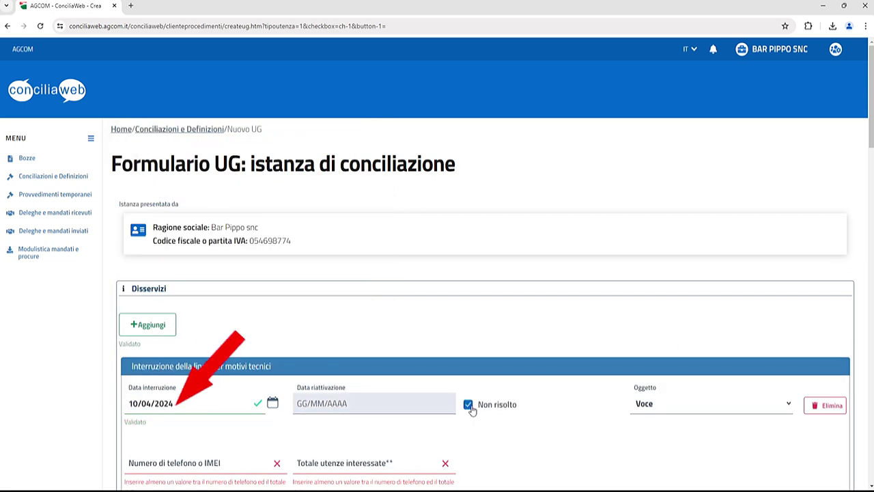
click(690, 404)
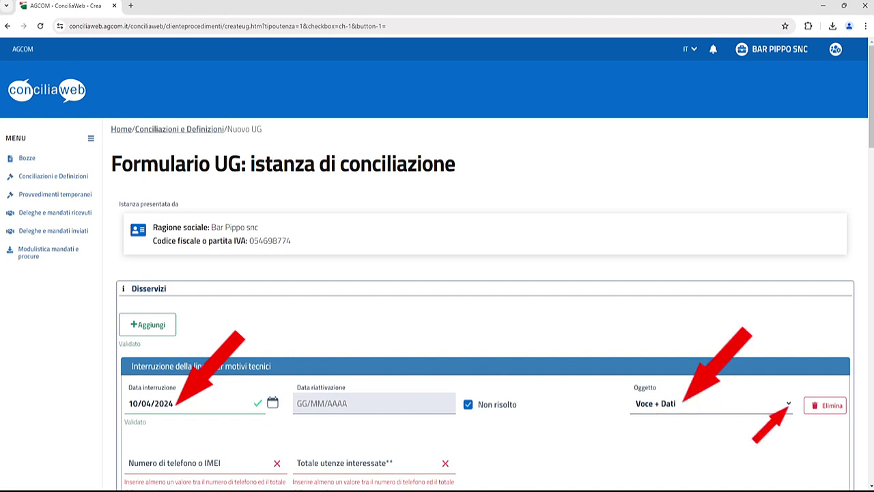
scroll(834, 208, down, 4)
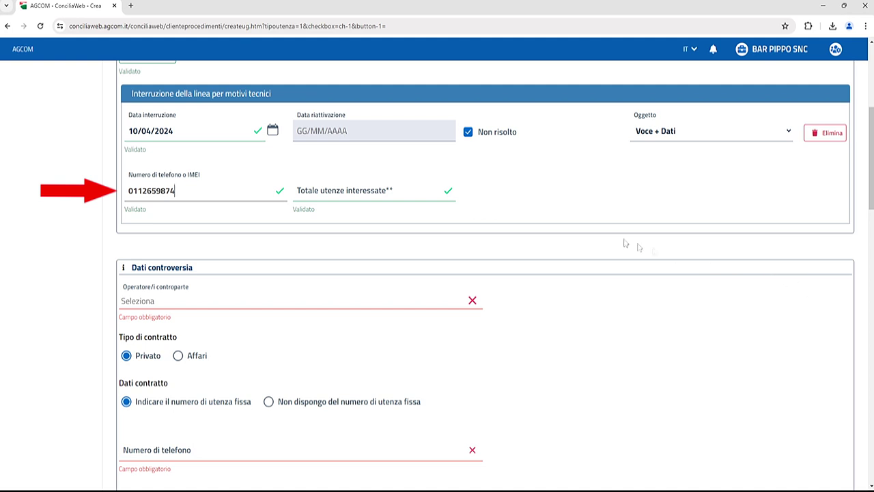
click(433, 188)
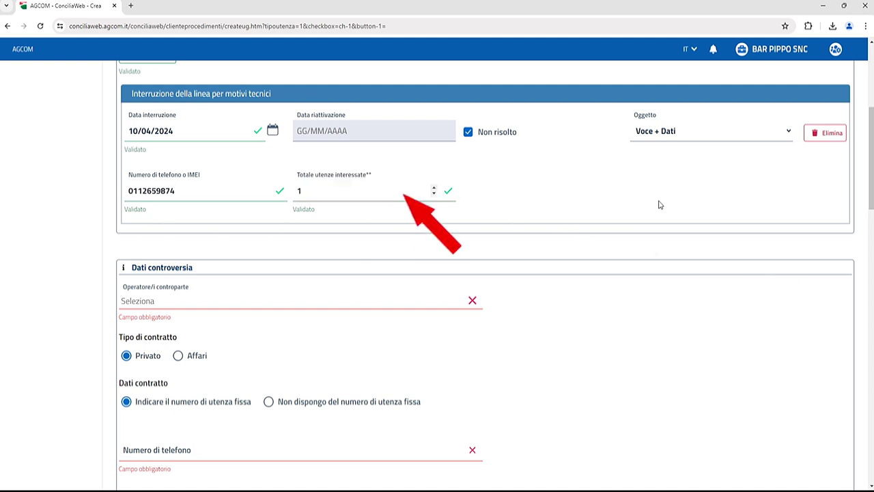
Set TIM SpA (Kena mobile) as counterpart with an Affari contract, phone number and problem description.
click(437, 301)
drag(478, 315, 478, 383)
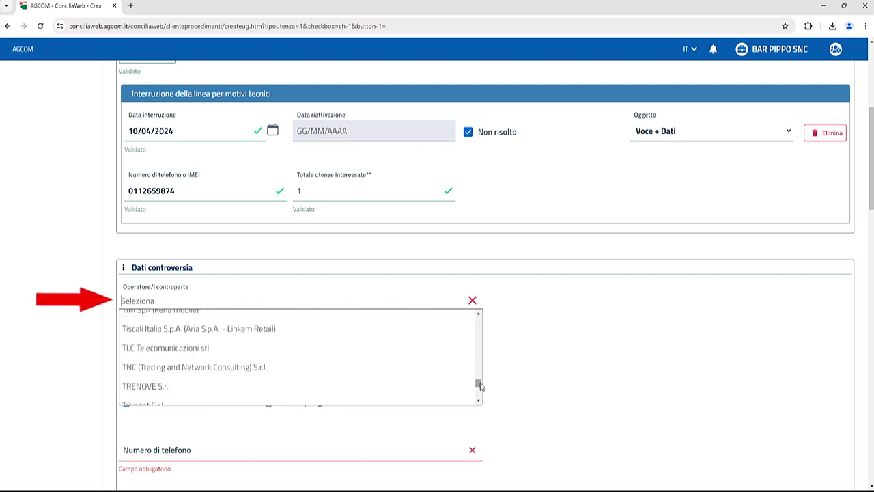
scroll(363, 384, up, 1)
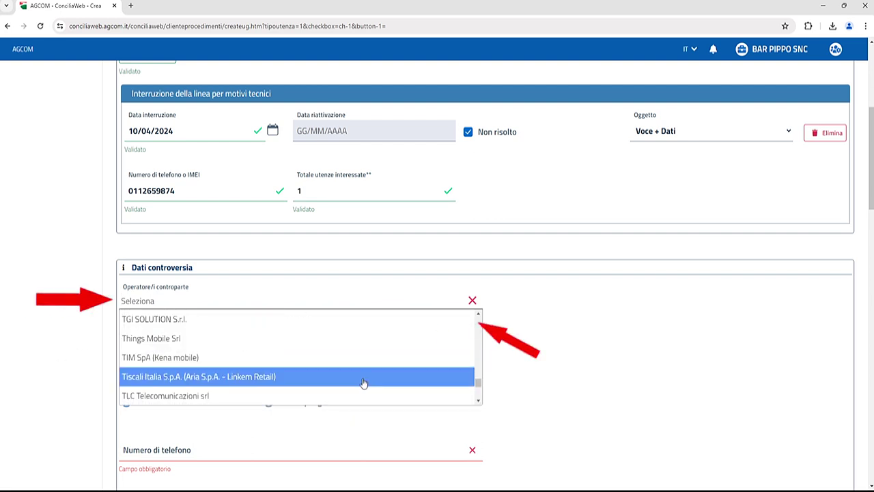
click(175, 360)
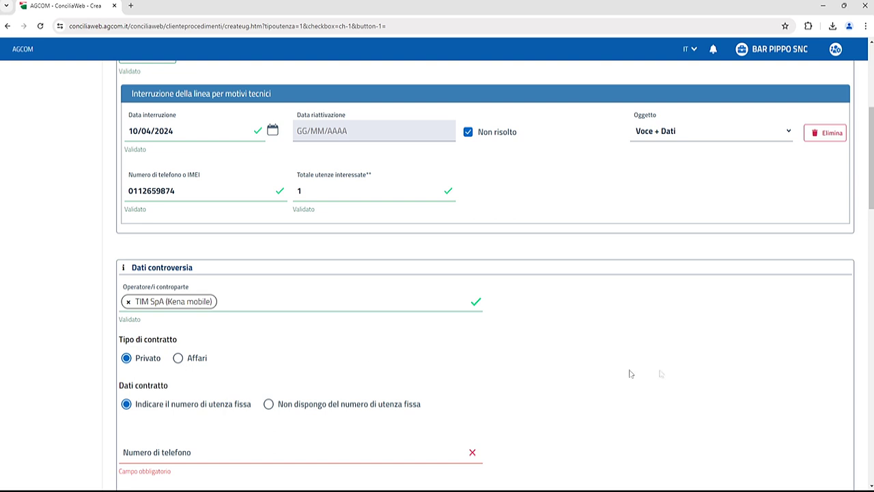
click(192, 365)
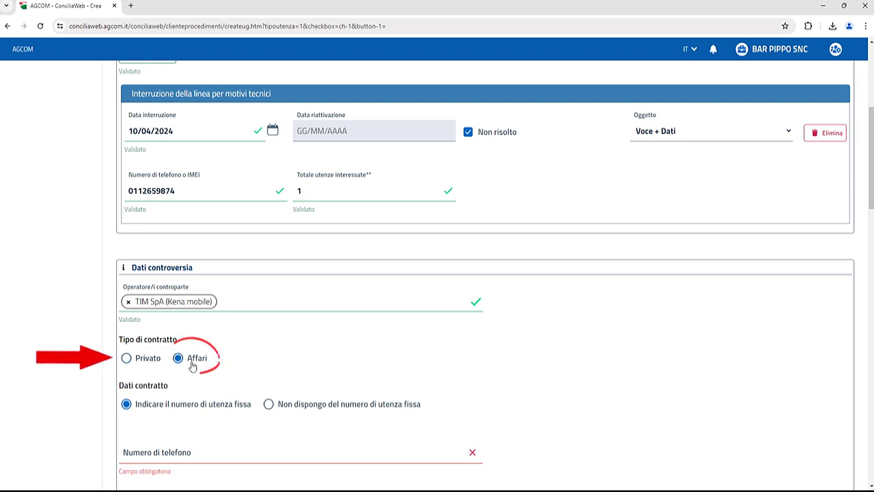
click(194, 448)
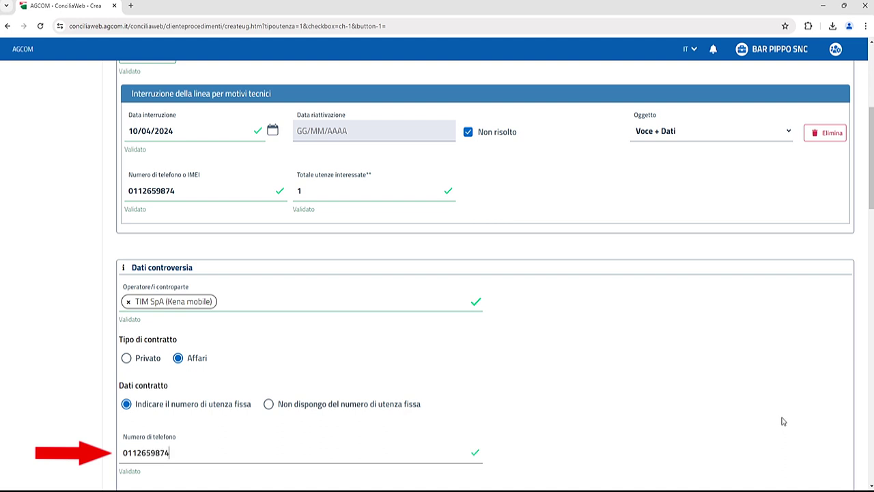
scroll(615, 382, down, 3)
click(392, 335)
text(Descrizione del problema oggetto della controversia)
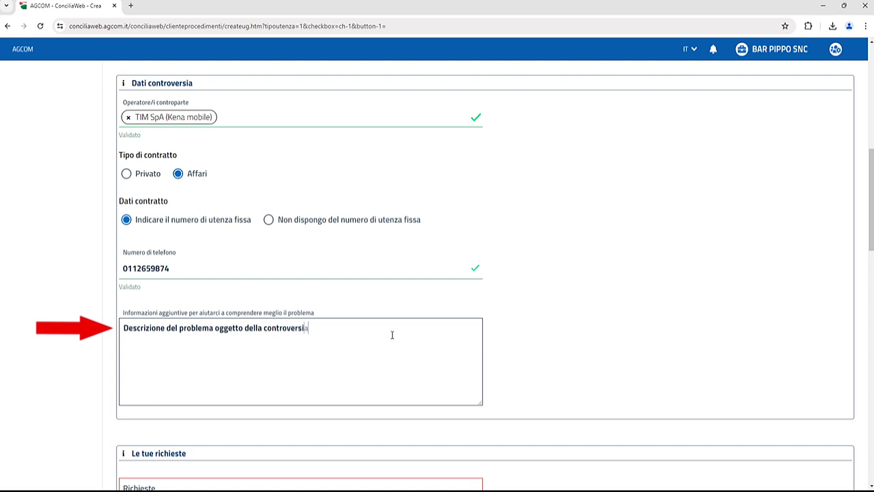
Enter 'Riportare le richieste' as the requests and ask a €600 refund via 'Sconto in fattura'.
scroll(392, 335, down, 5)
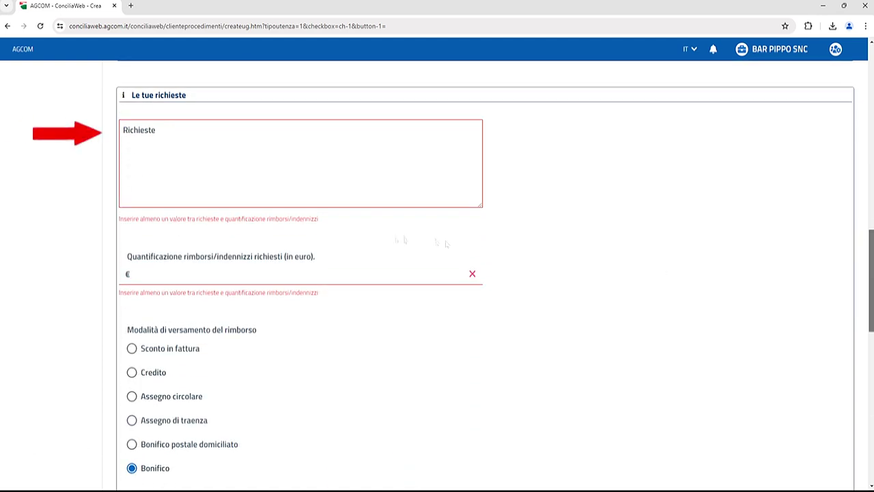
click(282, 130)
text(Riportare le richieste)
click(304, 274)
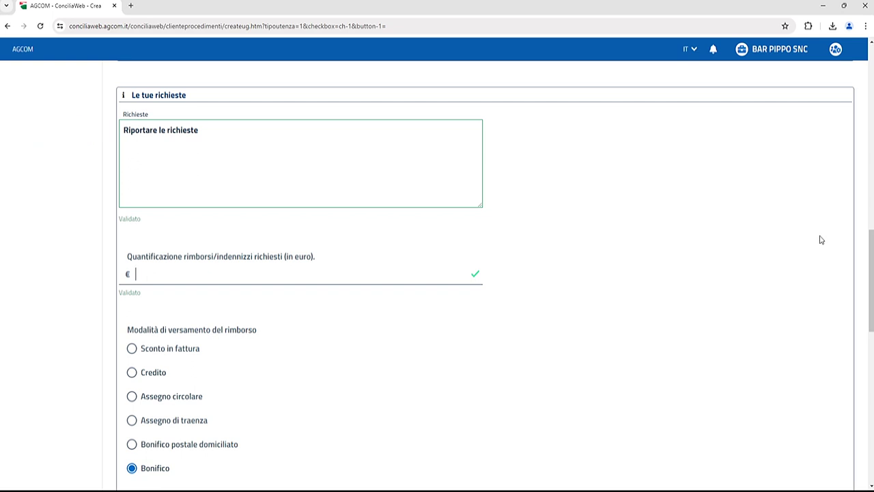
text(600)
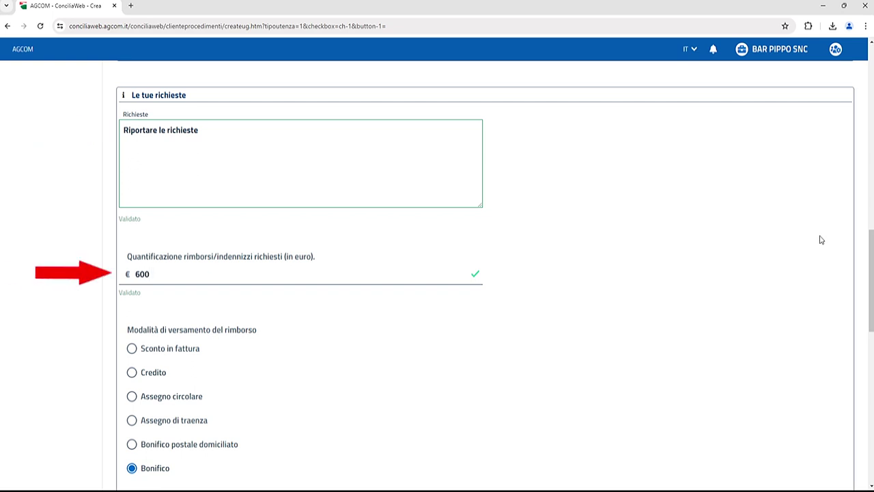
drag(872, 242, 871, 283)
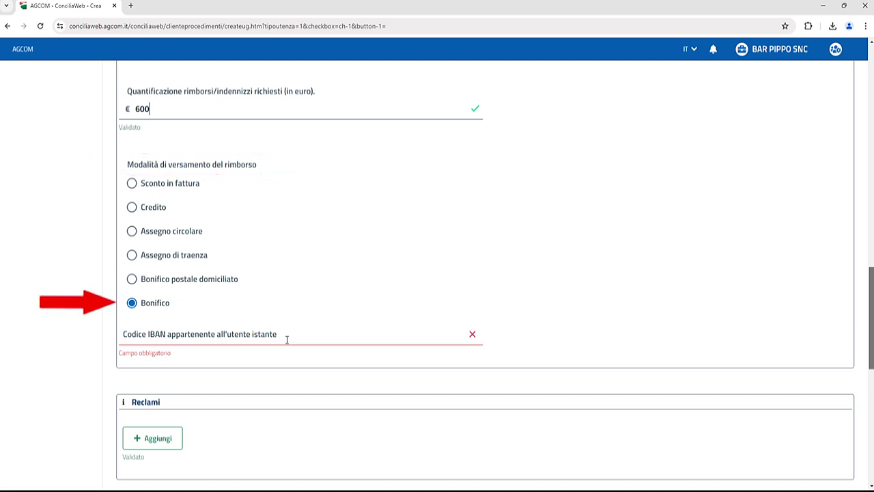
click(155, 187)
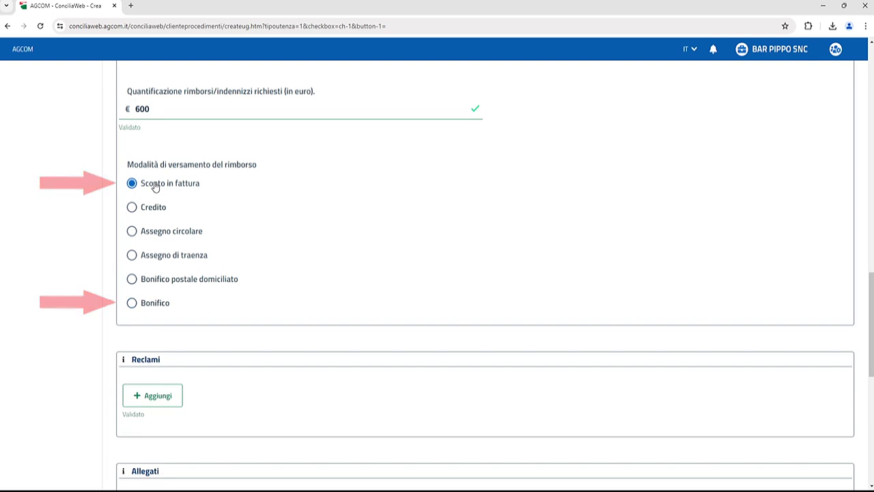
scroll(866, 333, down, 3)
Add a 'Call center dell'operatore' complaint dated 10/04/2024 and tick the legal-representative declaration.
drag(866, 332, 867, 344)
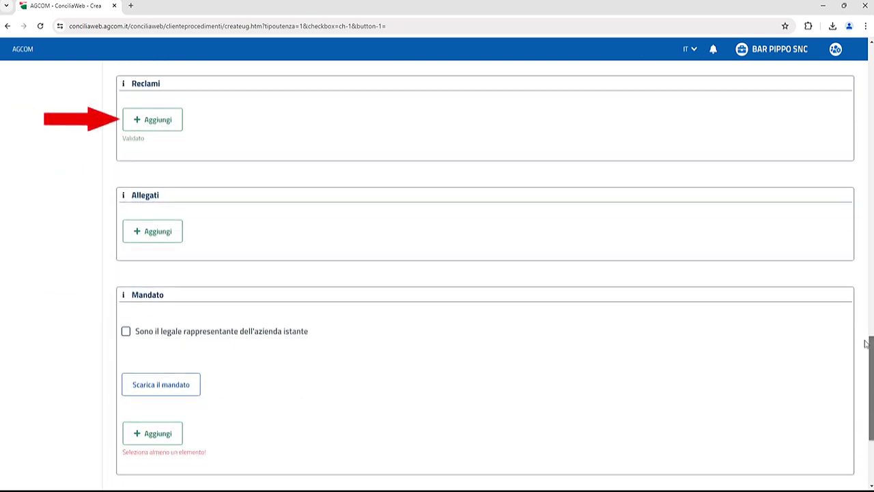
click(163, 119)
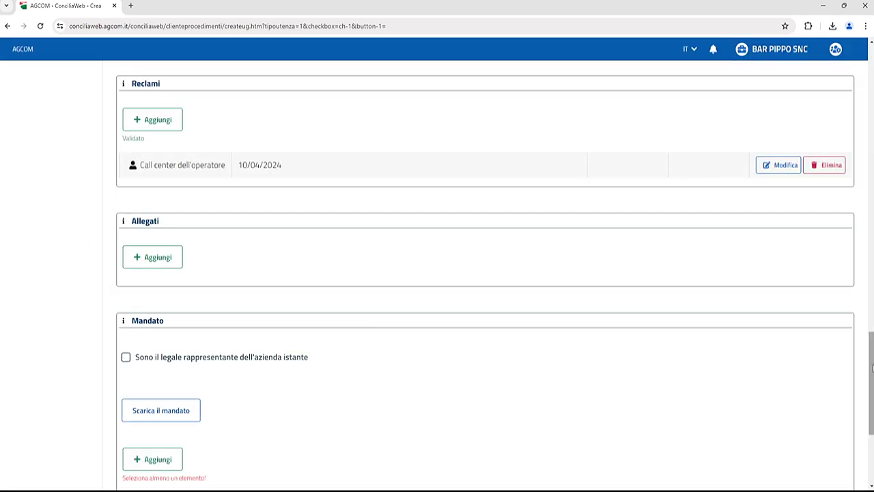
scroll(862, 366, down, 2)
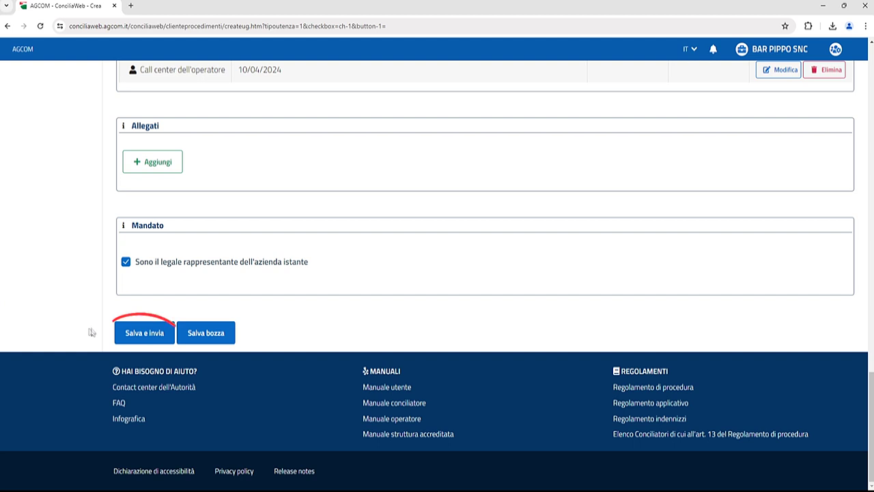
Submit the request with 'Salva e invia' and sign it with the pasted OTP code.
click(141, 336)
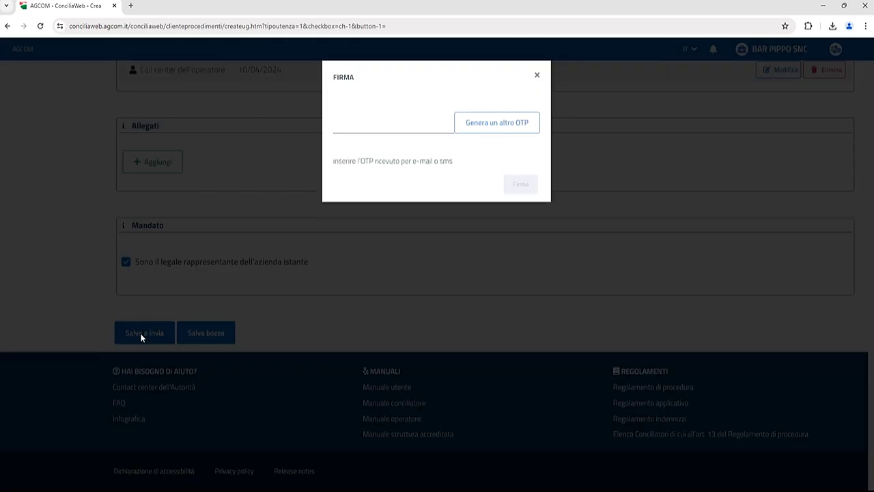
click(395, 121)
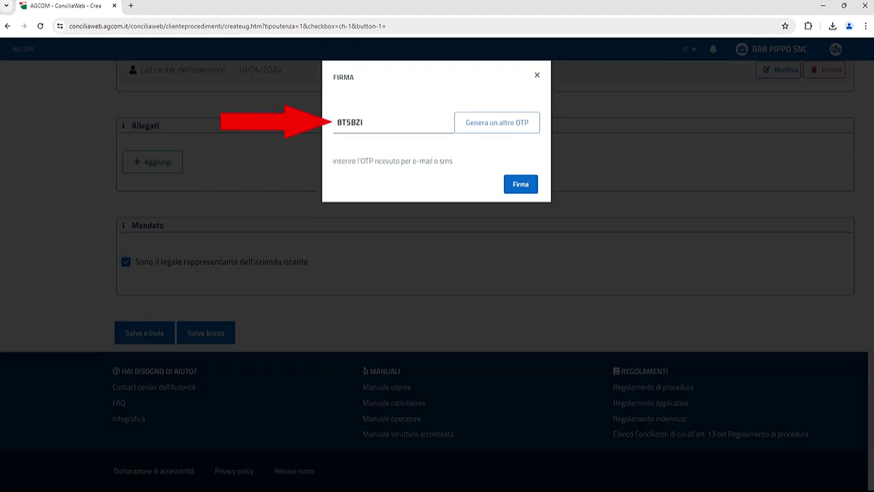
click(520, 189)
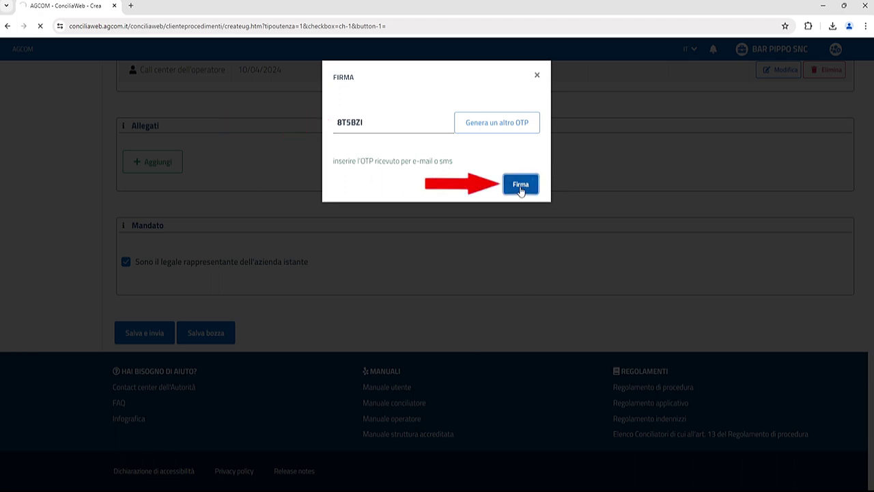